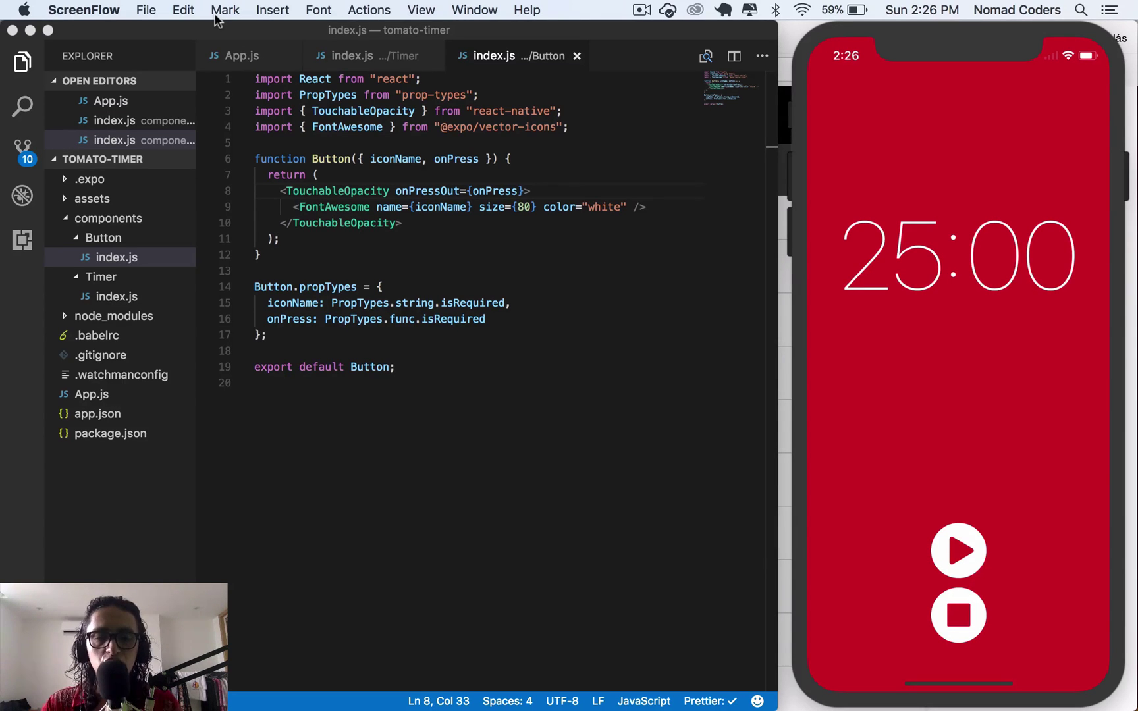
Step: Show Mission Control with every open window laid out for selection
{"action": "key", "text": "ctrl+Up"}
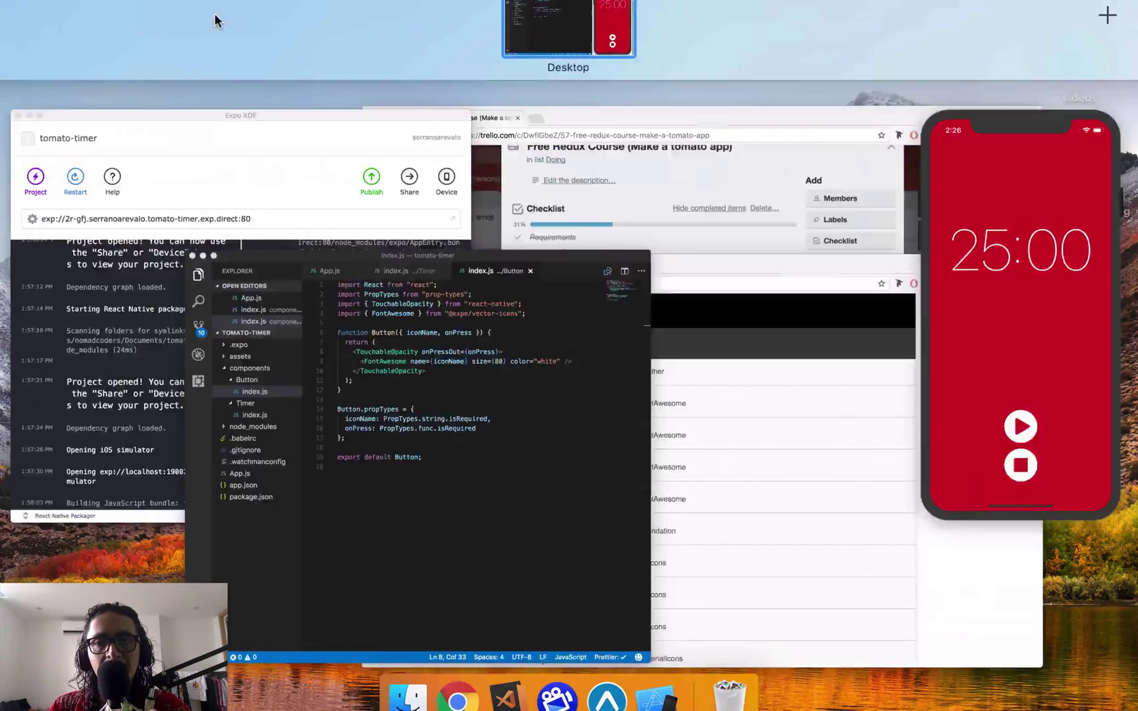
Step: Bring Chrome forward and load redux.js.org in a new tab beside the vector-icons page
{"action": "left_click", "coordinate": [745, 494]}
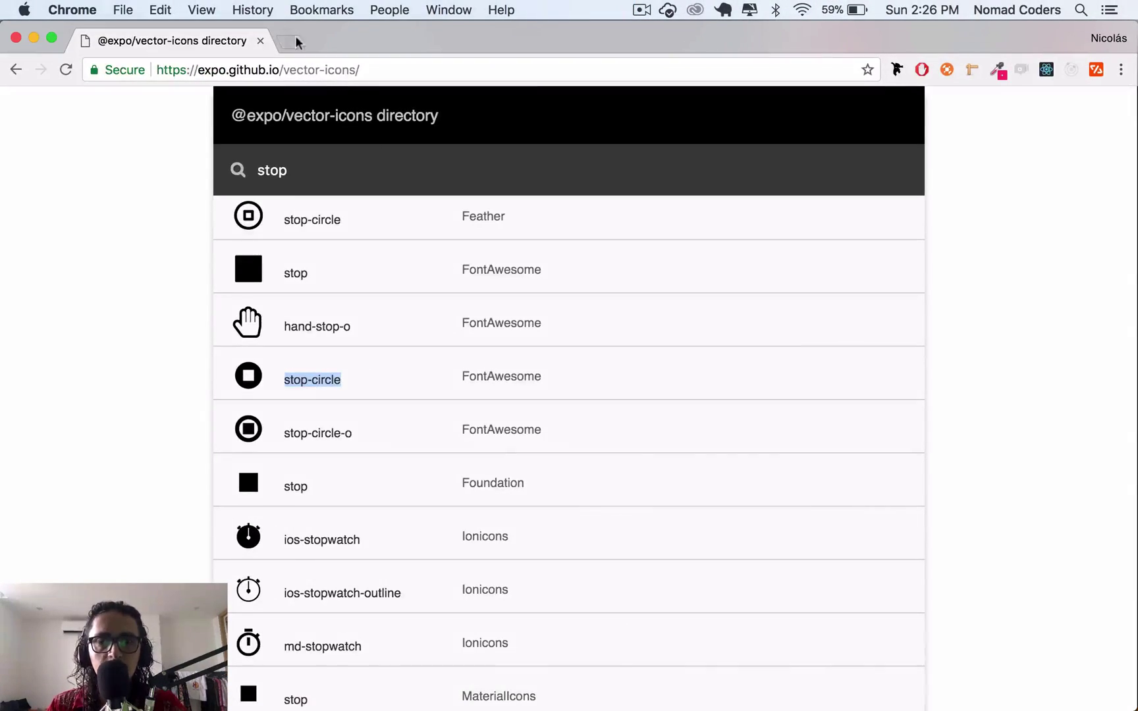
{"action": "left_click", "coordinate": [295, 40]}
{"action": "type", "text": "REddit.com"}
{"action": "key", "text": "Down"}
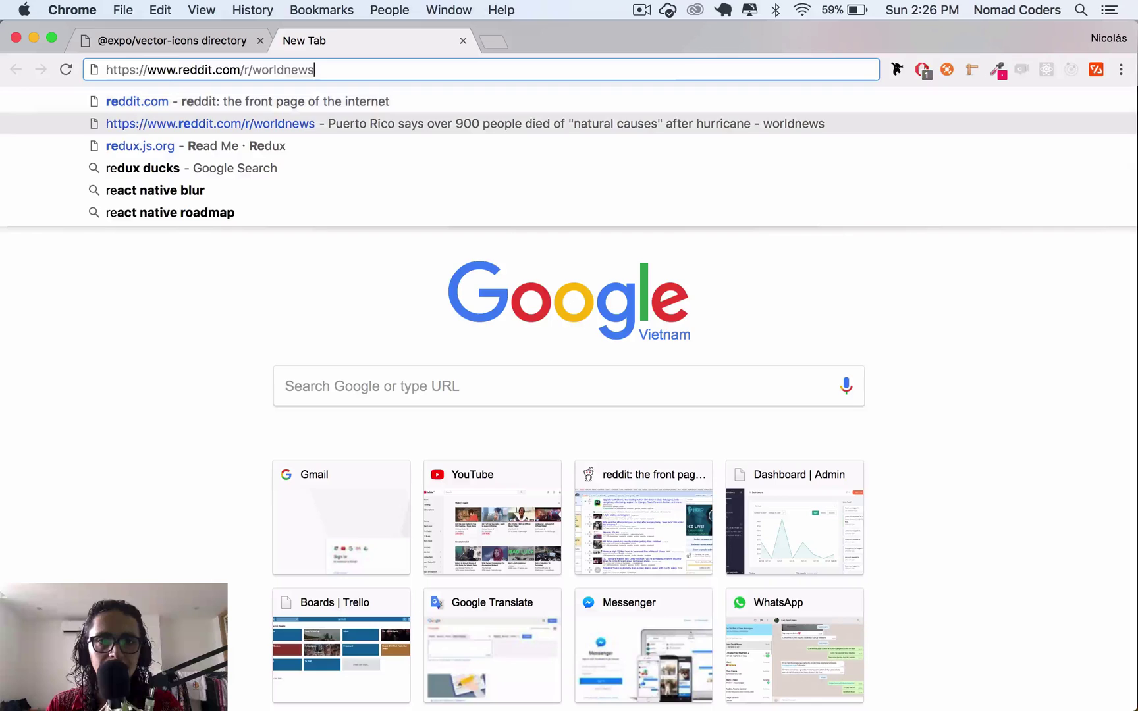
{"action": "key", "text": "Down"}
{"action": "key", "text": "Return"}
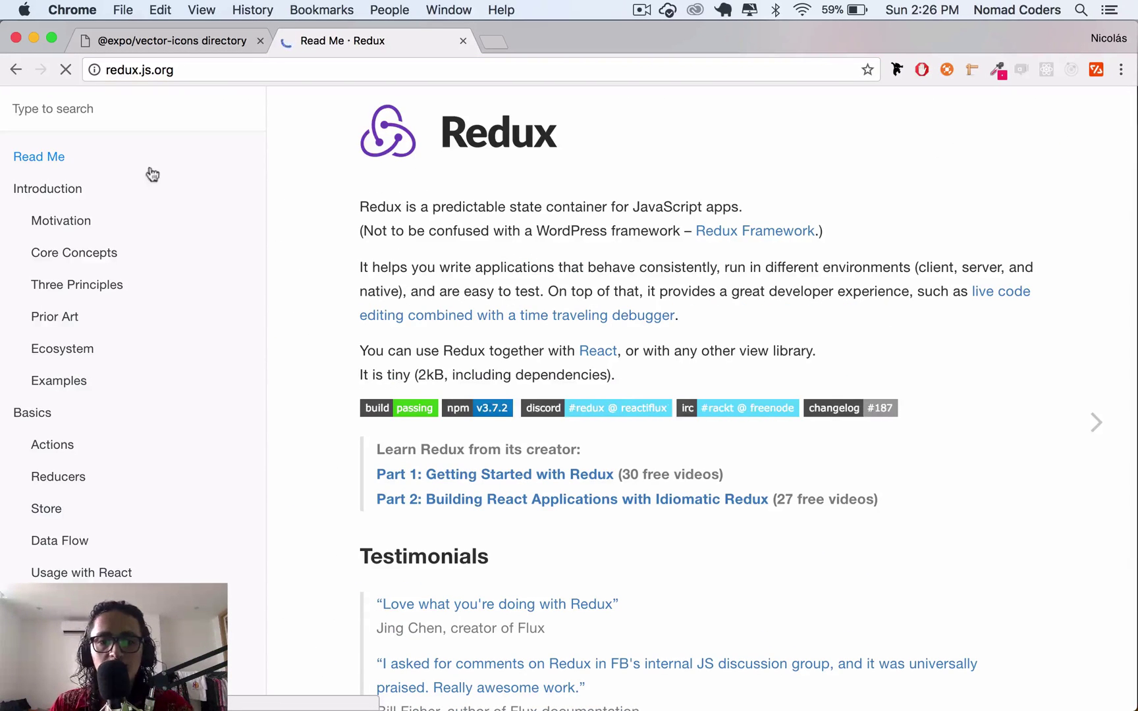
{"action": "scroll", "coordinate": [460, 275], "scroll_direction": "down", "scroll_amount": 4}
{"action": "scroll", "coordinate": [461, 275], "scroll_direction": "down", "scroll_amount": 5}
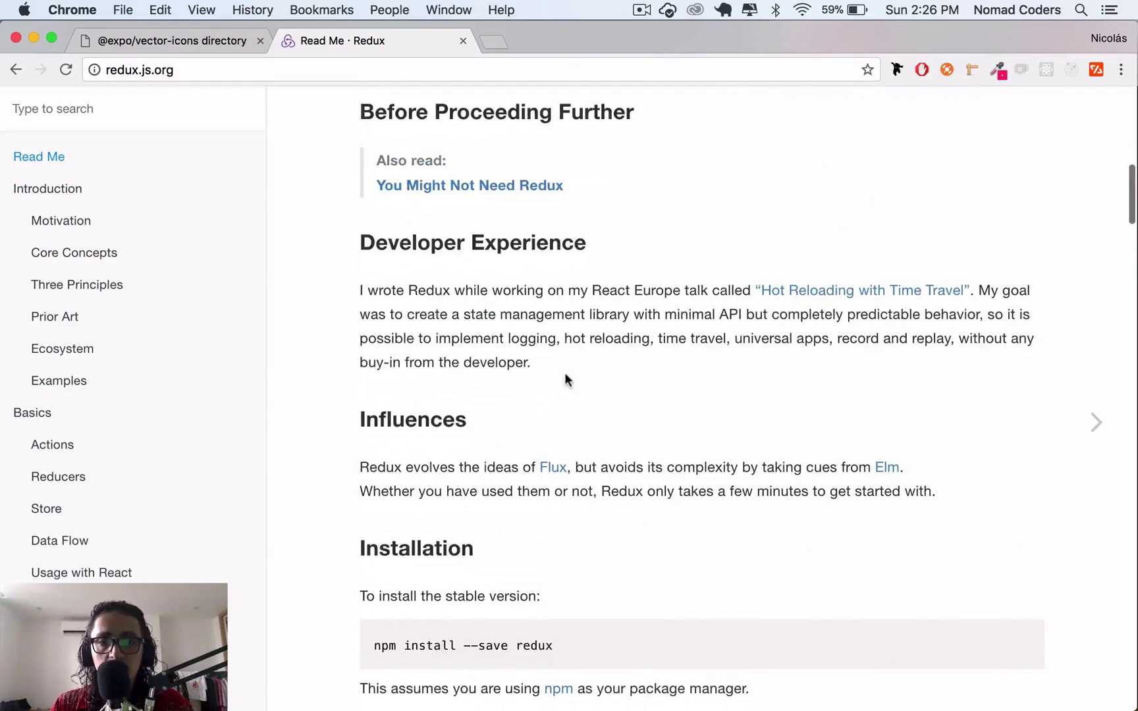
{"action": "scroll", "coordinate": [564, 373], "scroll_direction": "down", "scroll_amount": 3}
{"action": "scroll", "coordinate": [565, 373], "scroll_direction": "down", "scroll_amount": 3}
{"action": "scroll", "coordinate": [715, 489], "scroll_direction": "down", "scroll_amount": 2}
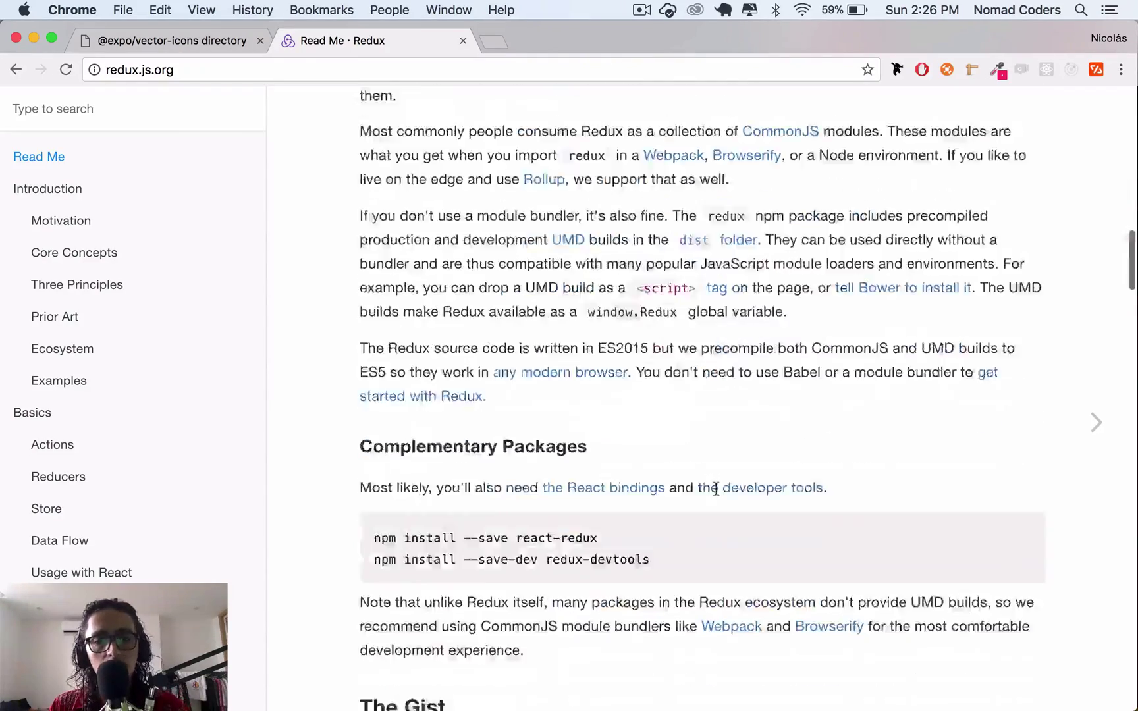
{"action": "scroll", "coordinate": [714, 489], "scroll_direction": "down", "scroll_amount": 5}
{"action": "scroll", "coordinate": [715, 489], "scroll_direction": "down", "scroll_amount": 4}
{"action": "scroll", "coordinate": [715, 488], "scroll_direction": "down", "scroll_amount": 7}
{"action": "scroll", "coordinate": [715, 488], "scroll_direction": "down", "scroll_amount": 5}
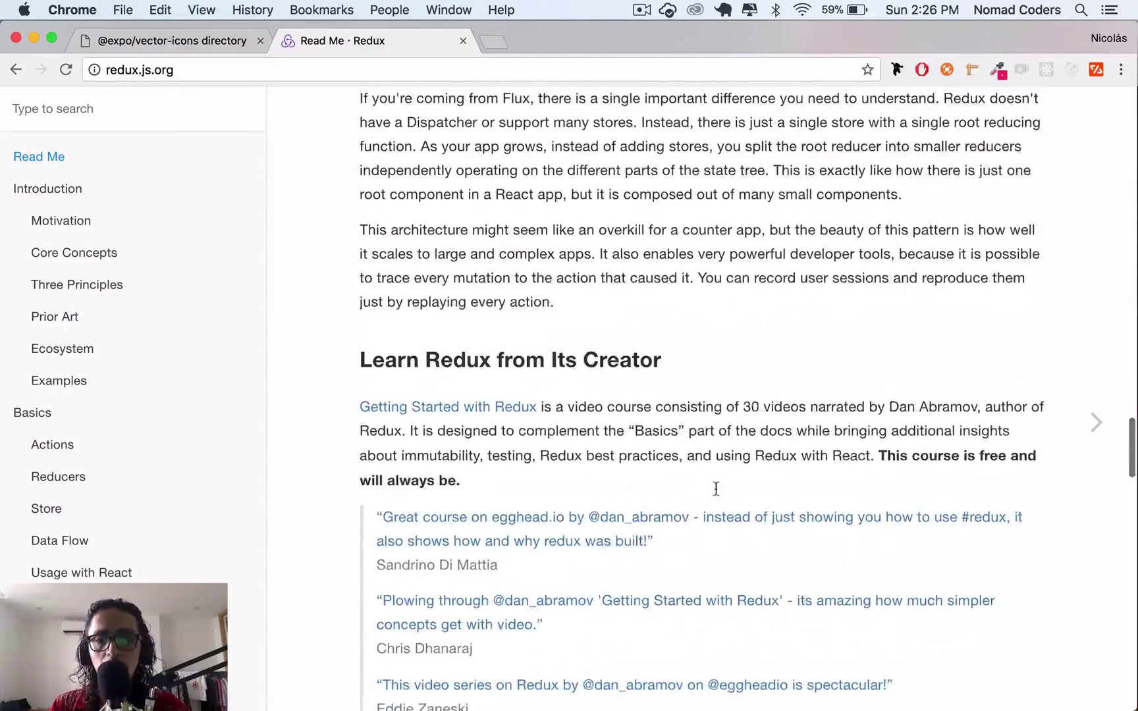
{"action": "scroll", "coordinate": [716, 487], "scroll_direction": "down", "scroll_amount": 1}
{"action": "scroll", "coordinate": [715, 489], "scroll_direction": "down", "scroll_amount": 4}
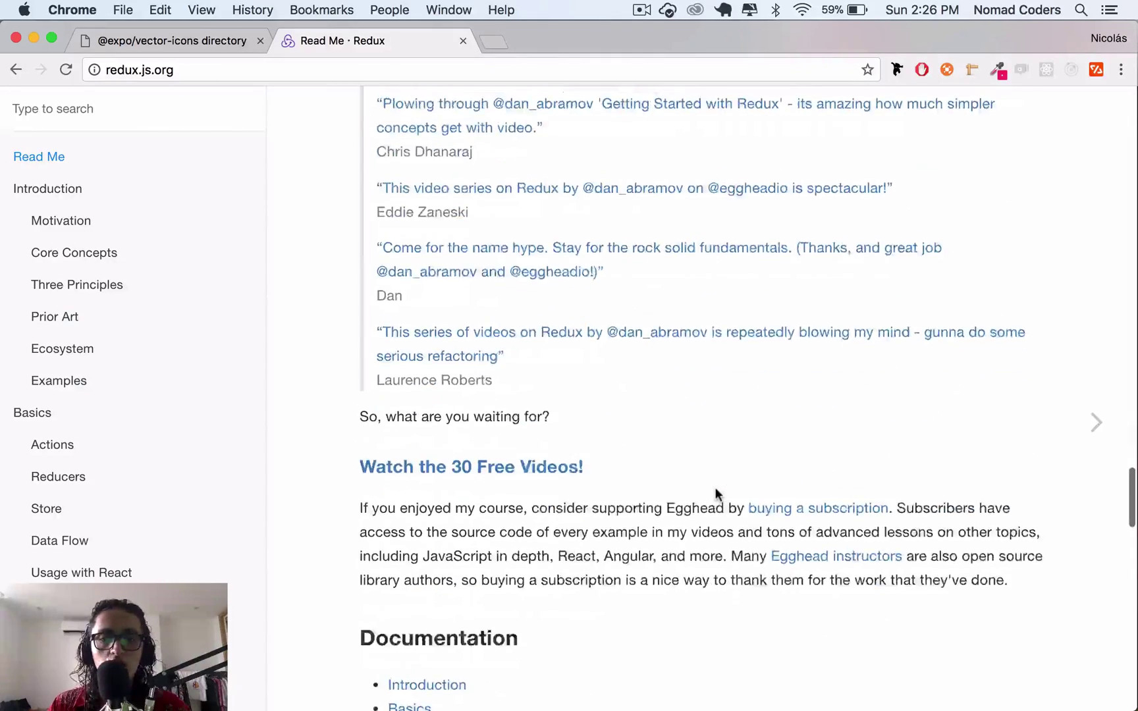
{"action": "scroll", "coordinate": [714, 489], "scroll_direction": "down", "scroll_amount": 5}
{"action": "scroll", "coordinate": [716, 489], "scroll_direction": "down", "scroll_amount": 2}
{"action": "scroll", "coordinate": [715, 490], "scroll_direction": "down", "scroll_amount": 5}
{"action": "scroll", "coordinate": [714, 489], "scroll_direction": "down", "scroll_amount": 2}
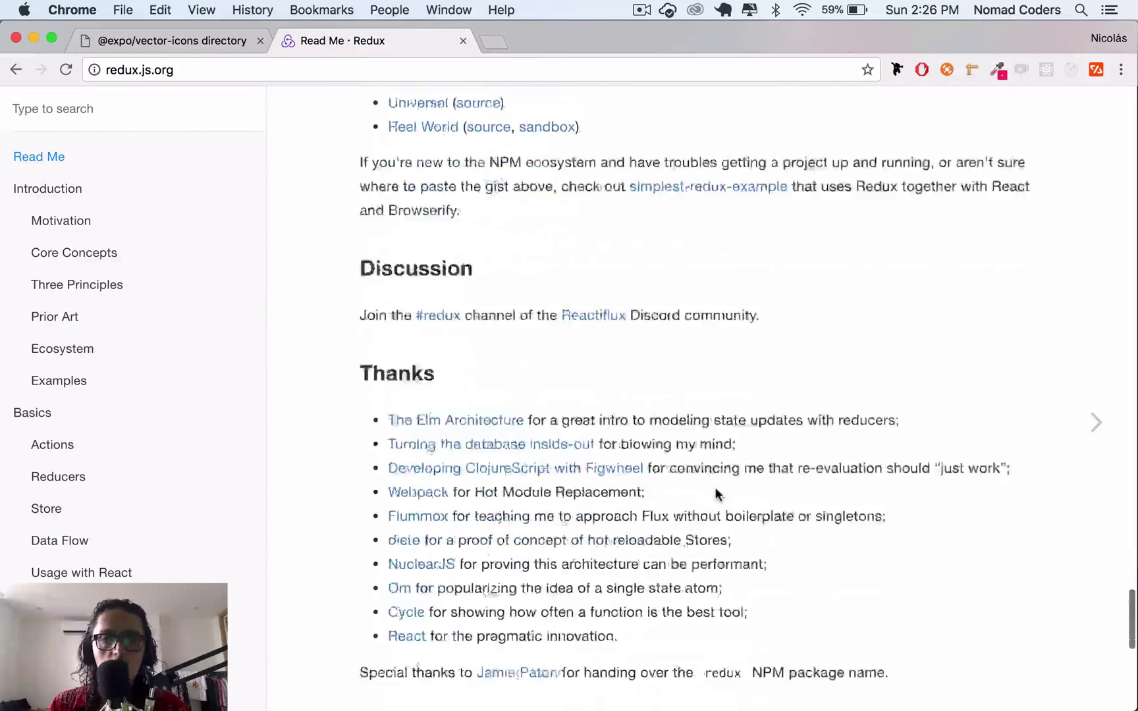
{"action": "scroll", "coordinate": [715, 490], "scroll_direction": "down", "scroll_amount": 4}
{"action": "scroll", "coordinate": [715, 489], "scroll_direction": "down", "scroll_amount": 5}
{"action": "scroll", "coordinate": [715, 490], "scroll_direction": "down", "scroll_amount": 2}
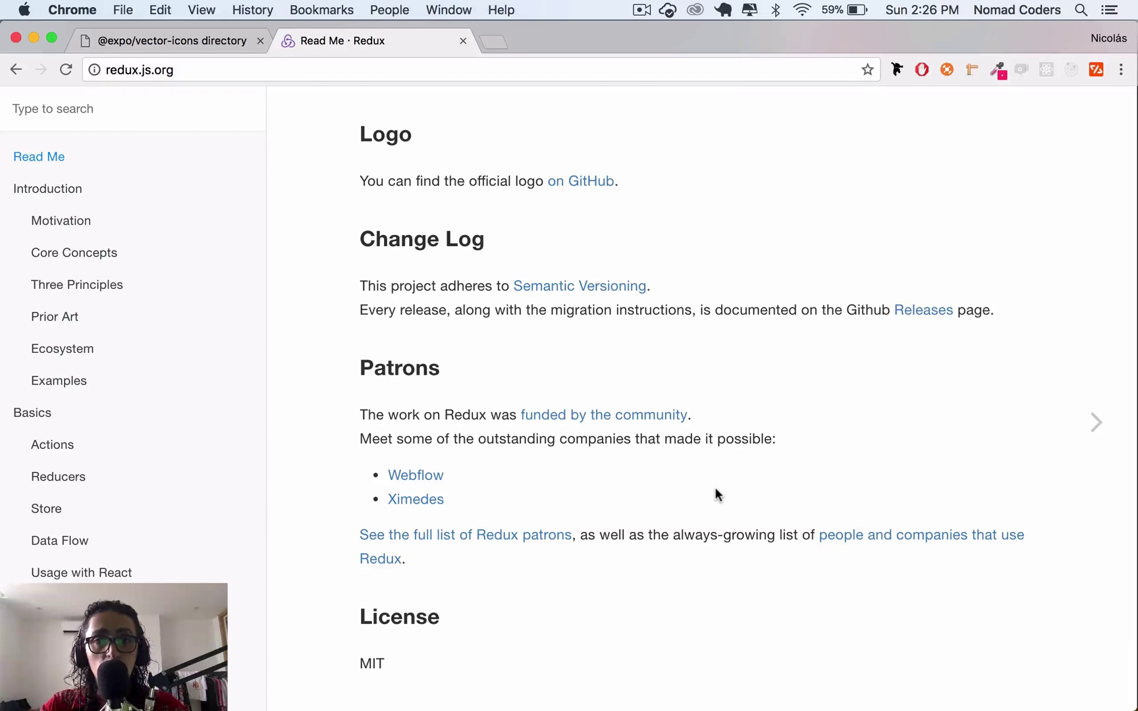
Step: Switch to VS Code, show the integrated terminal and clear its old output before typing the npm install
{"action": "key", "text": "super+Tab"}
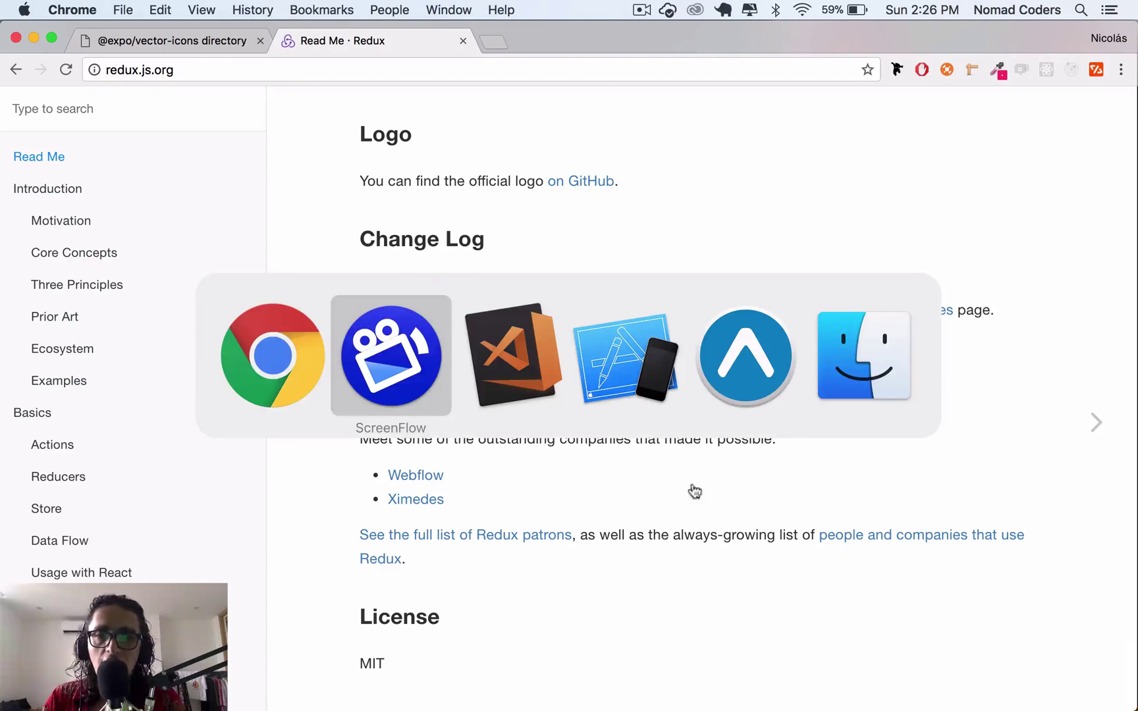
{"action": "key", "text": "super+Tab"}
{"action": "left_click", "coordinate": [255, 9]}
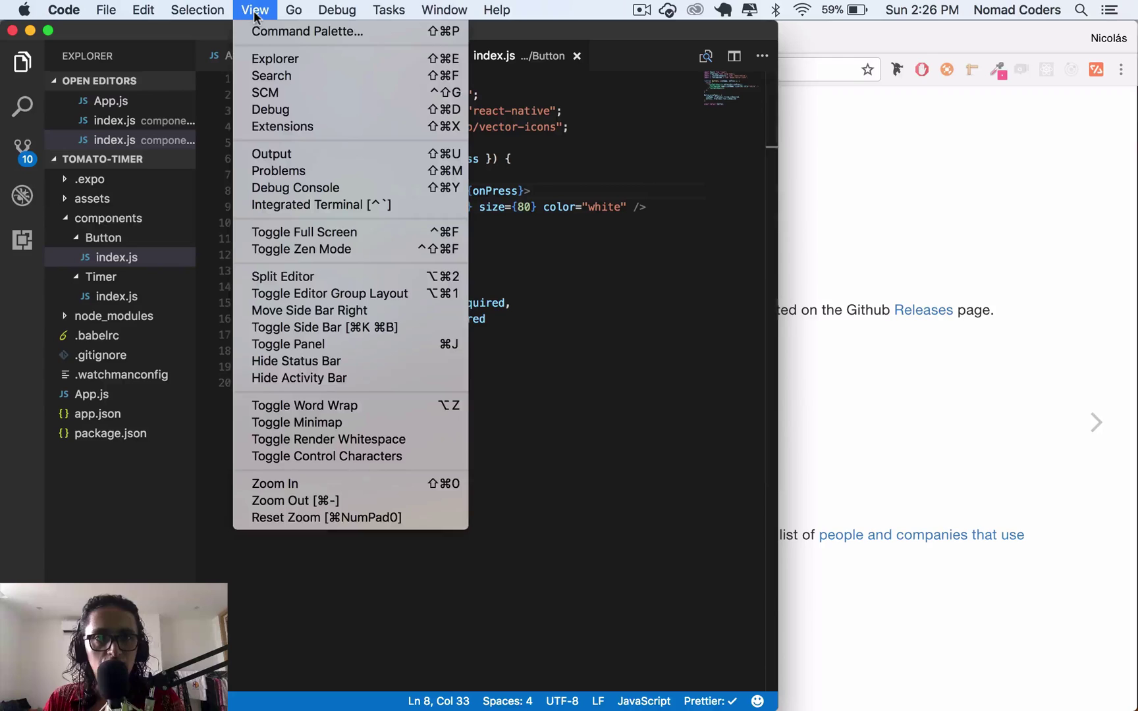
{"action": "left_click", "coordinate": [321, 205]}
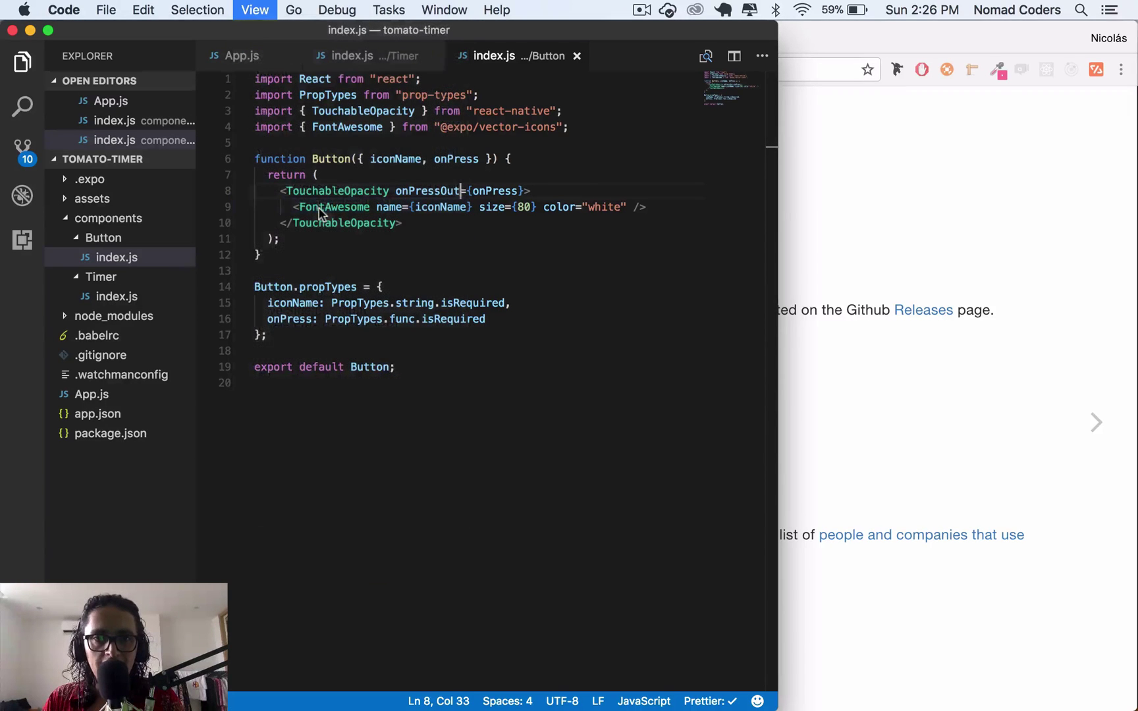
{"action": "type", "text": "cle"}
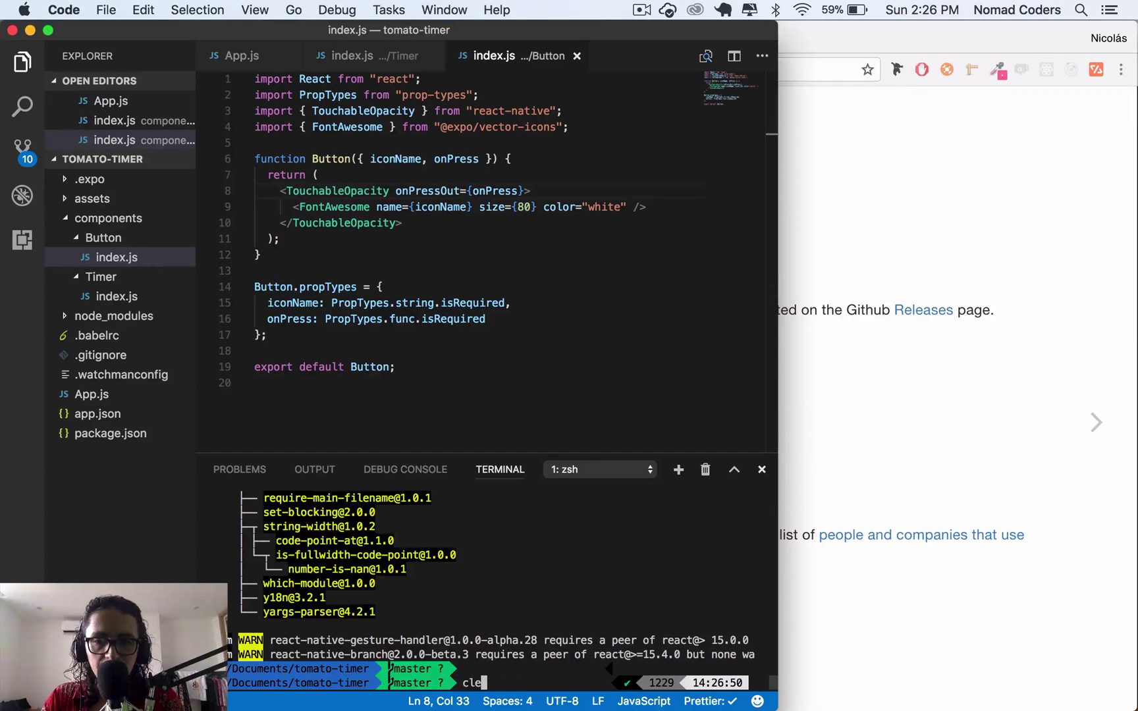
{"action": "type", "text": "ar"}
{"action": "key", "text": "Return"}
{"action": "type", "text": "m ins"}
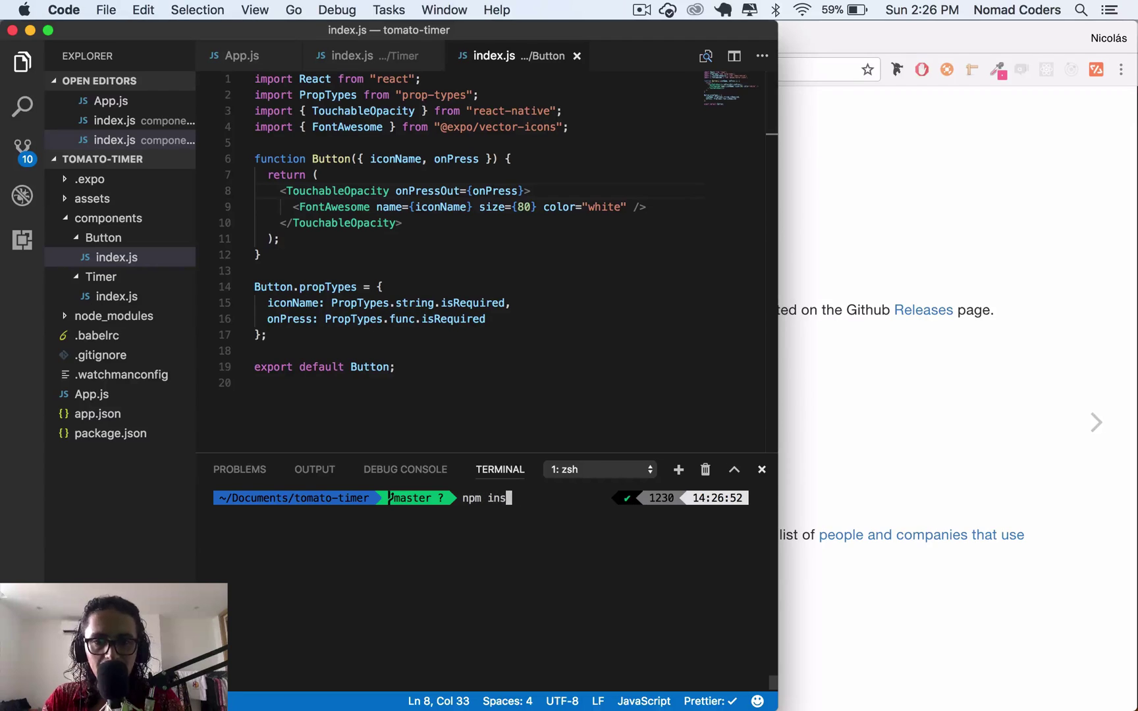
{"action": "type", "text": "tall re"}
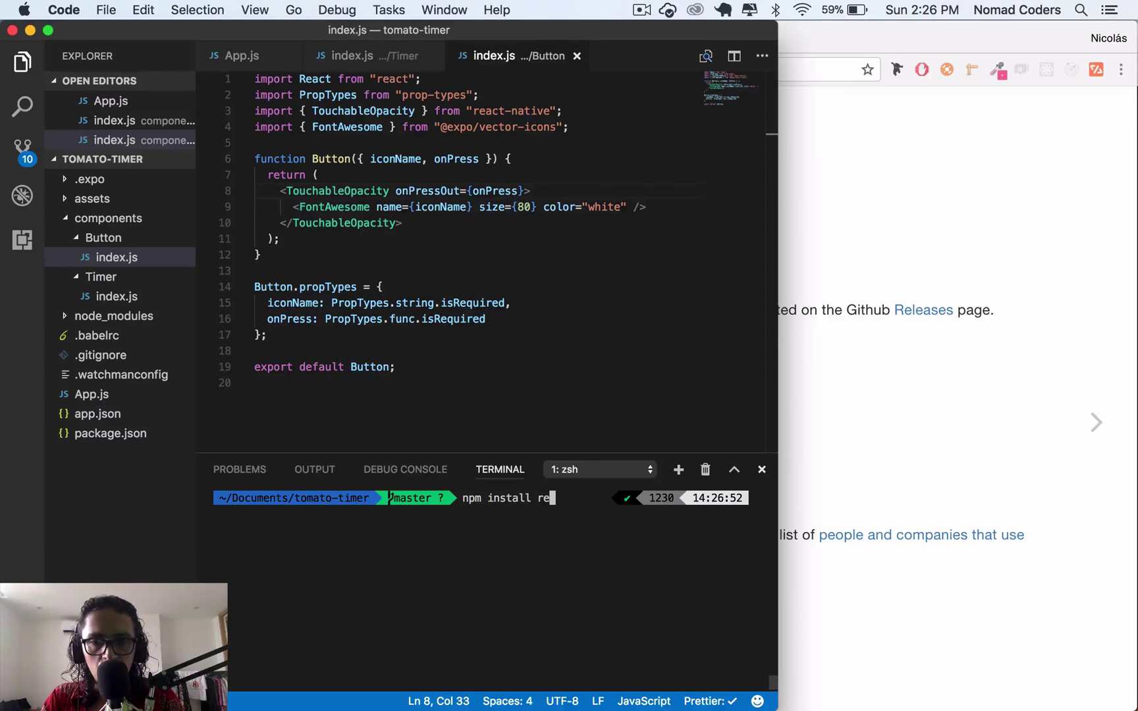
{"action": "type", "text": "dux re"}
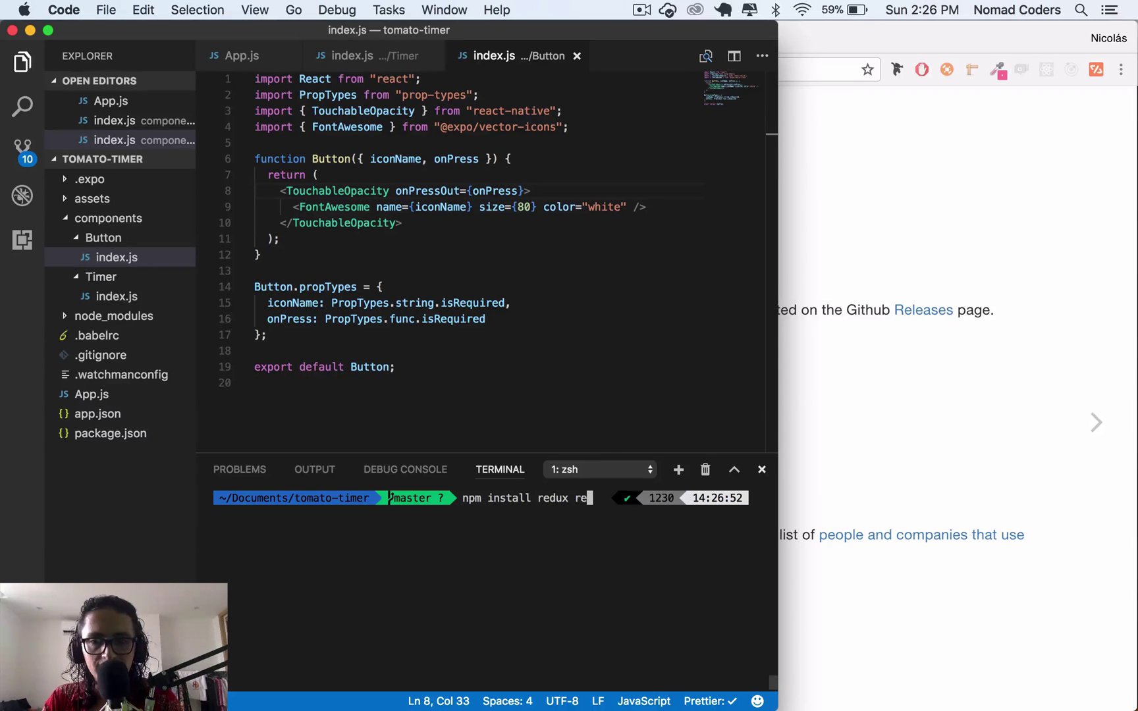
{"action": "type", "text": "act-redux "}
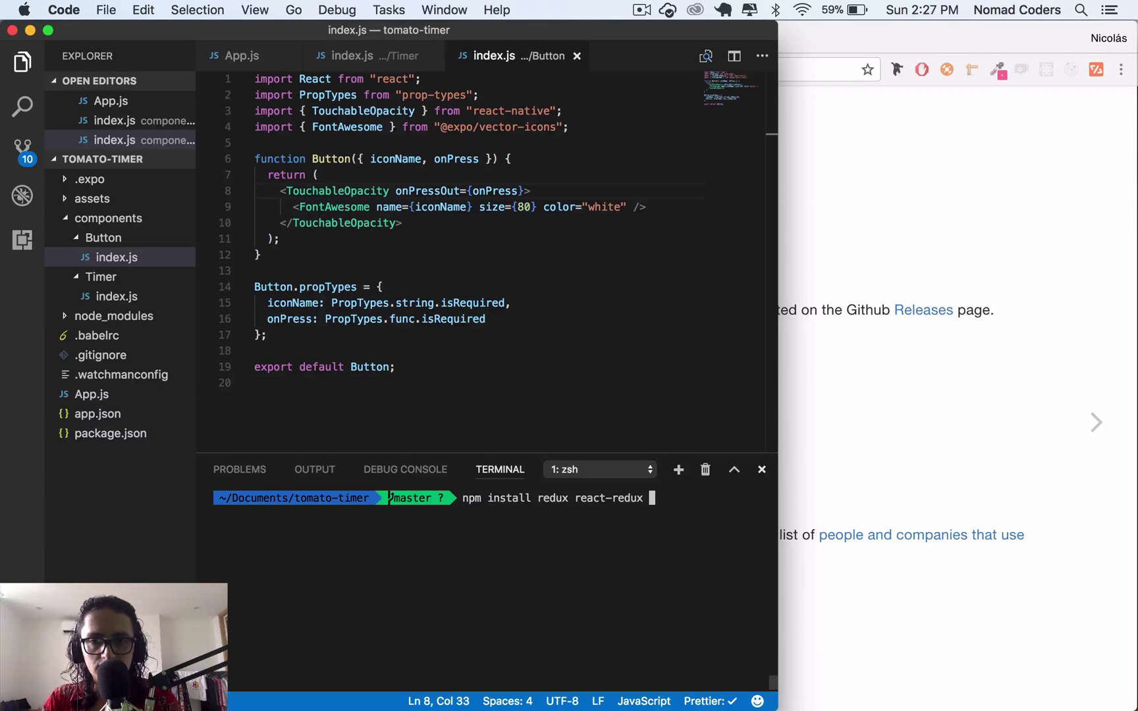
{"action": "type", "text": "--save"}
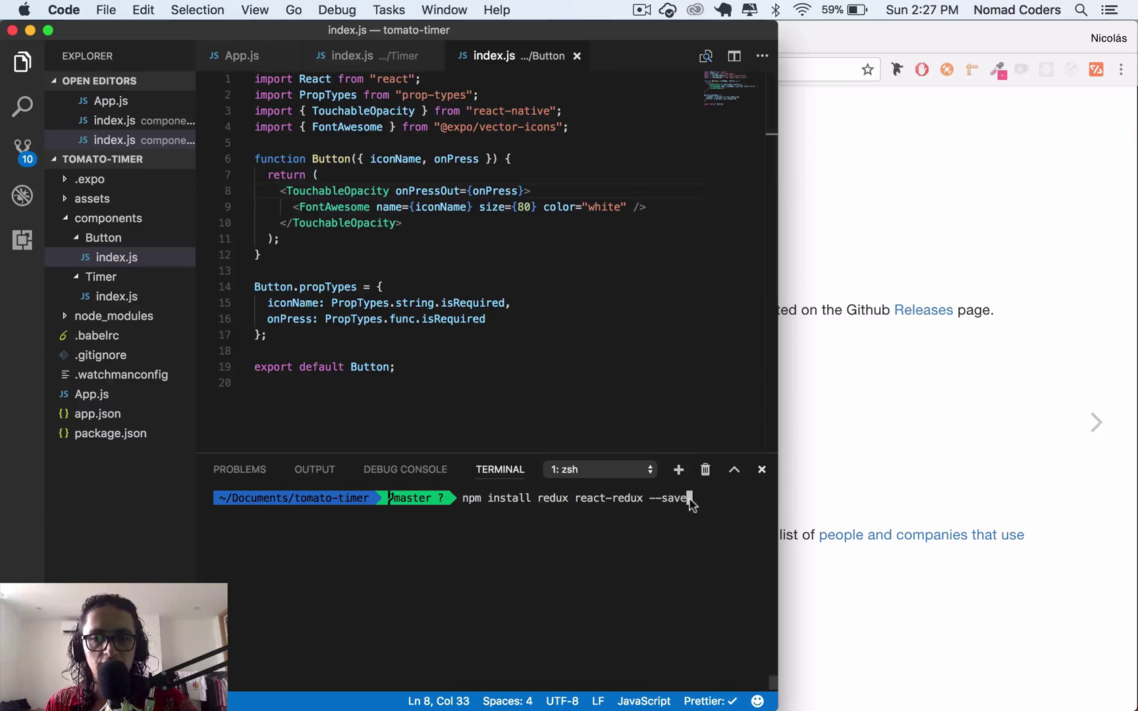
Step: View package.json's current dependencies in the editor
{"action": "left_click", "coordinate": [110, 433]}
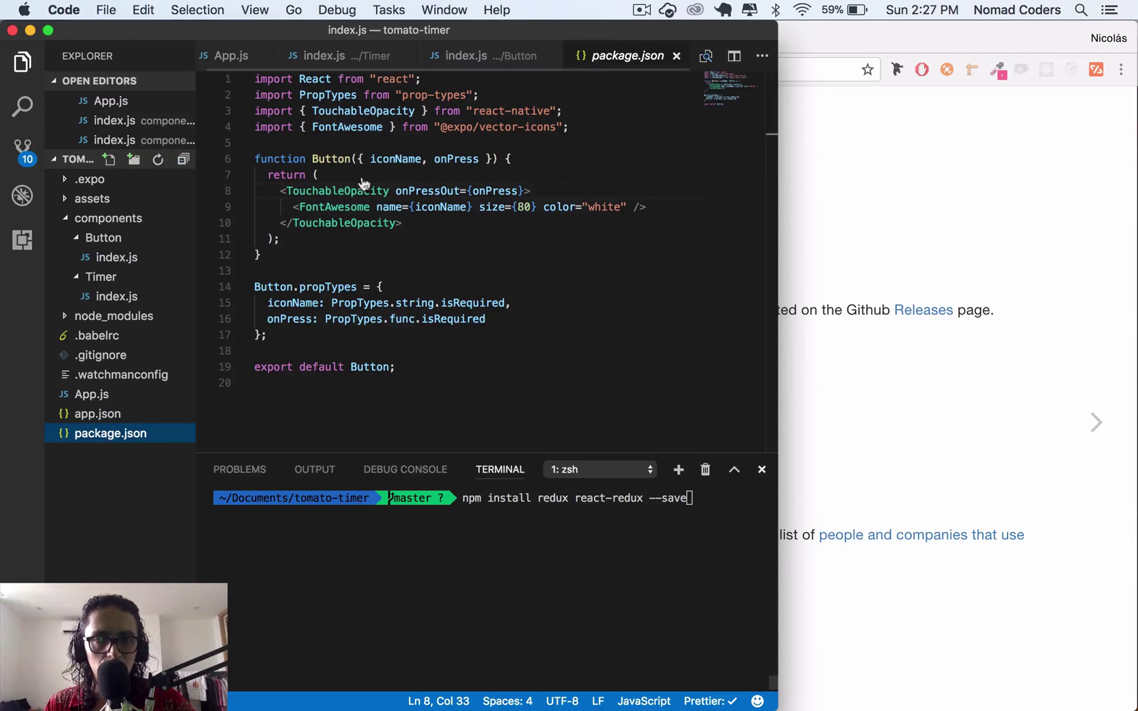
{"action": "mouse_move", "coordinate": [365, 222]}
{"action": "left_mouse_down"}
{"action": "mouse_move", "coordinate": [257, 238]}
{"action": "mouse_move", "coordinate": [343, 254]}
{"action": "left_mouse_up"}
{"action": "left_click", "coordinate": [258, 223]}
{"action": "scroll", "coordinate": [281, 238], "scroll_direction": "left", "scroll_amount": 5}
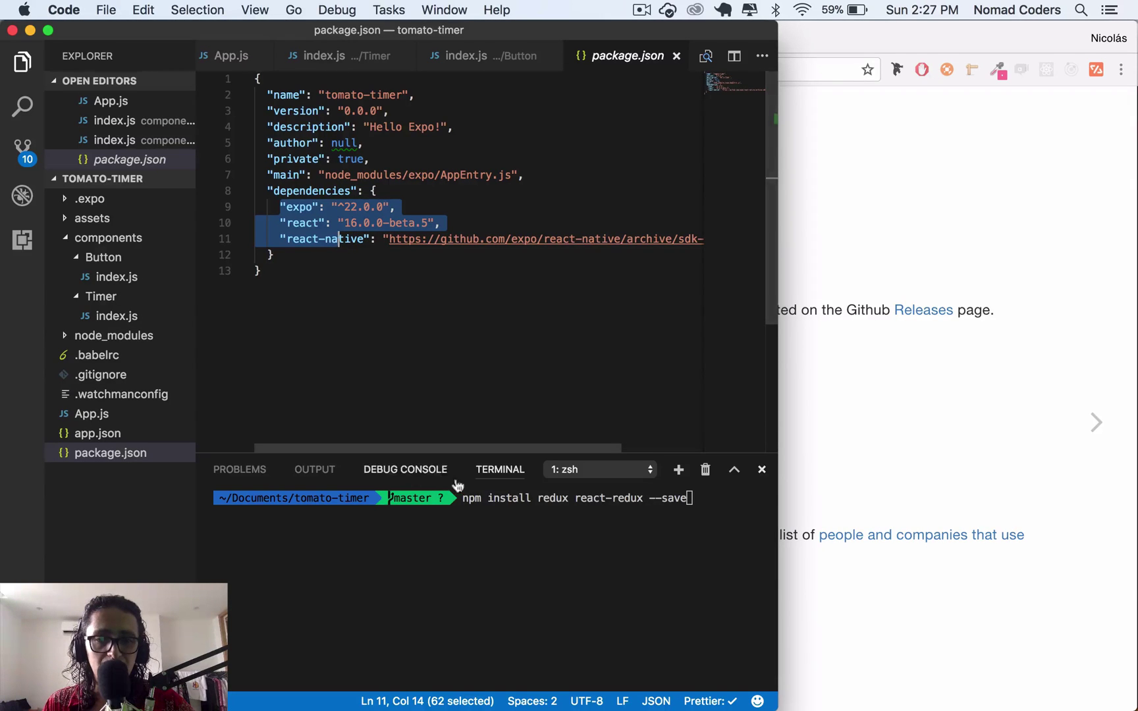
Step: Run the npm install so redux ^3.7.2 and react-redux ^5.0.6 appear in dependencies
{"action": "left_click", "coordinate": [681, 501]}
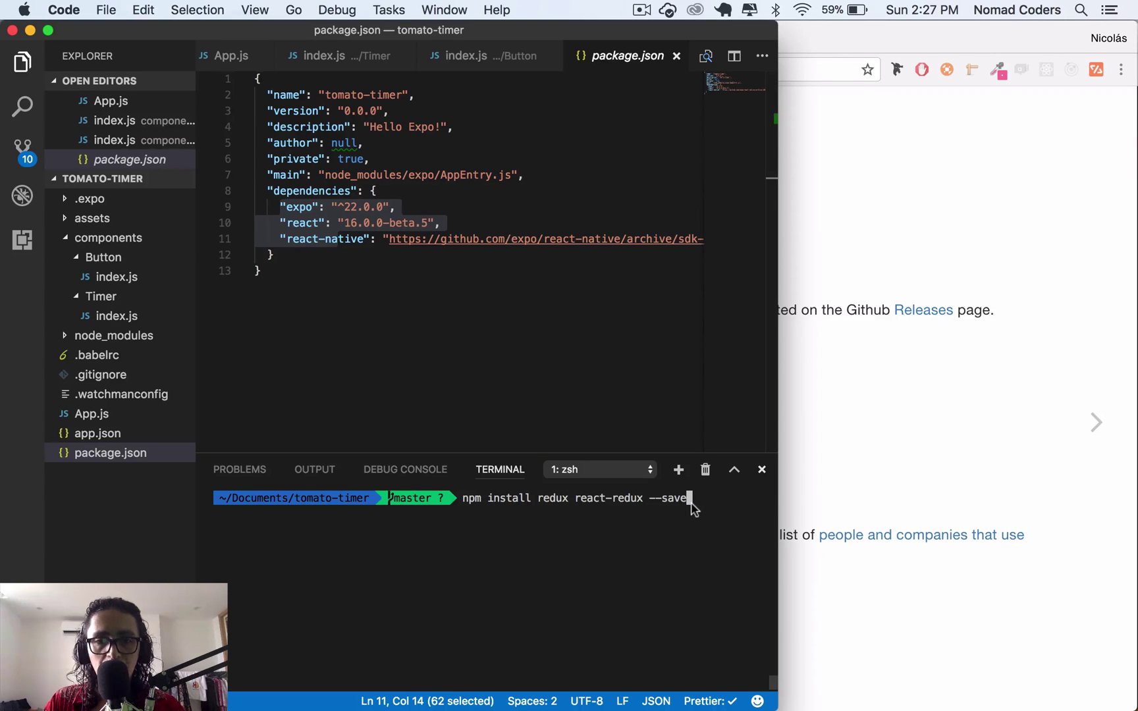
{"action": "key", "text": "Return"}
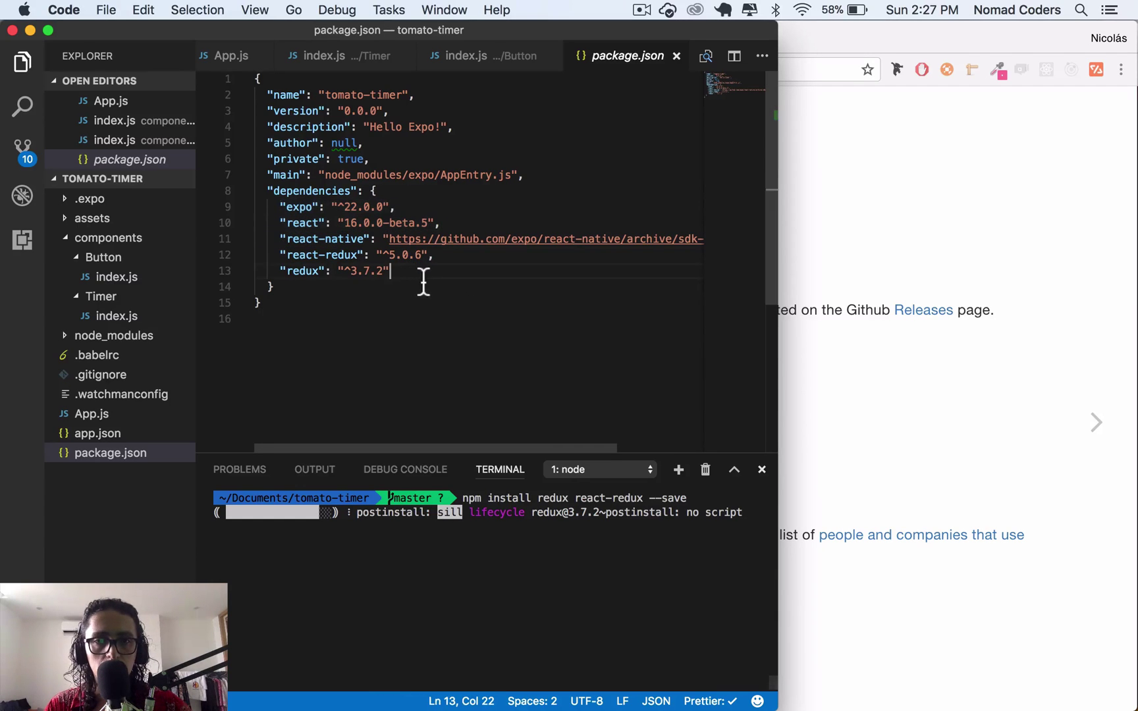
{"action": "left_click_drag", "start_coordinate": [418, 280], "coordinate": [218, 252]}
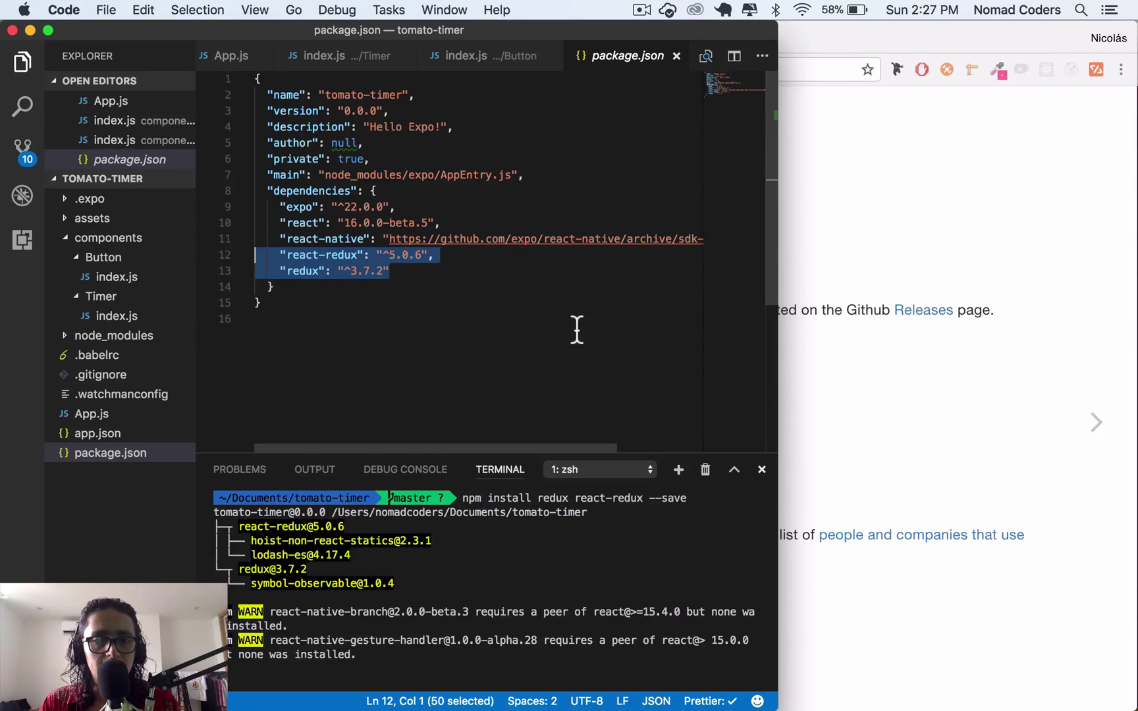
Step: Bring the iOS Simulator forward showing the tomato timer at 25:00
{"action": "key", "text": "super+Tab"}
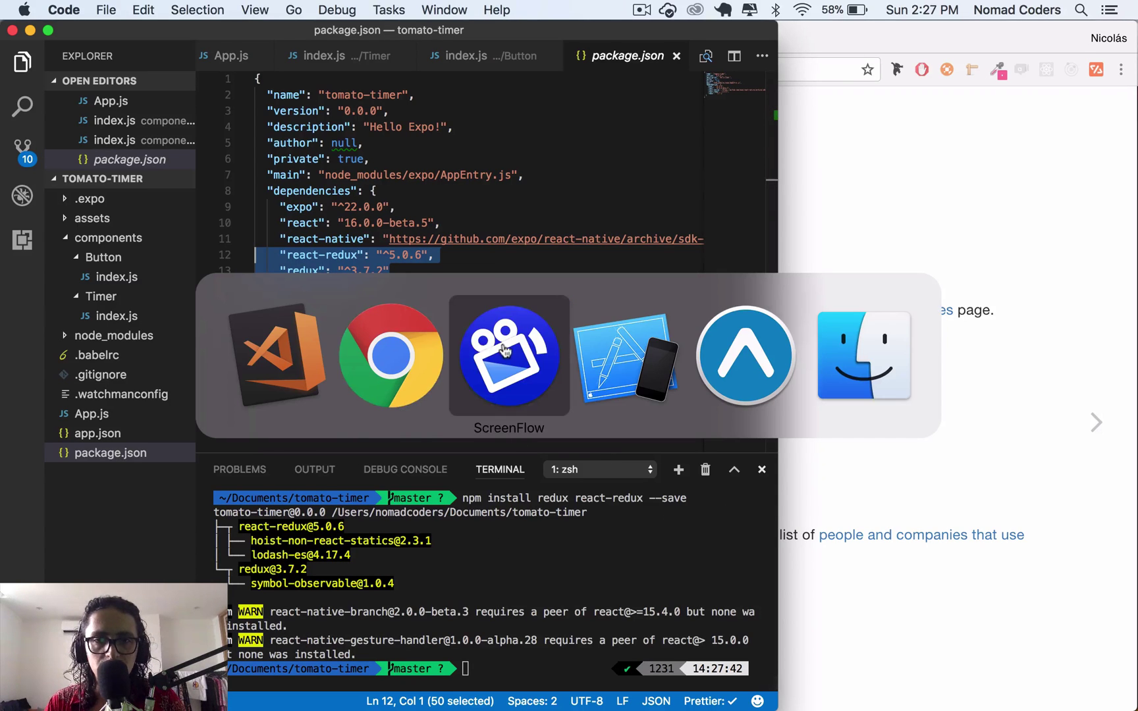
{"action": "key", "text": "super+Tab"}
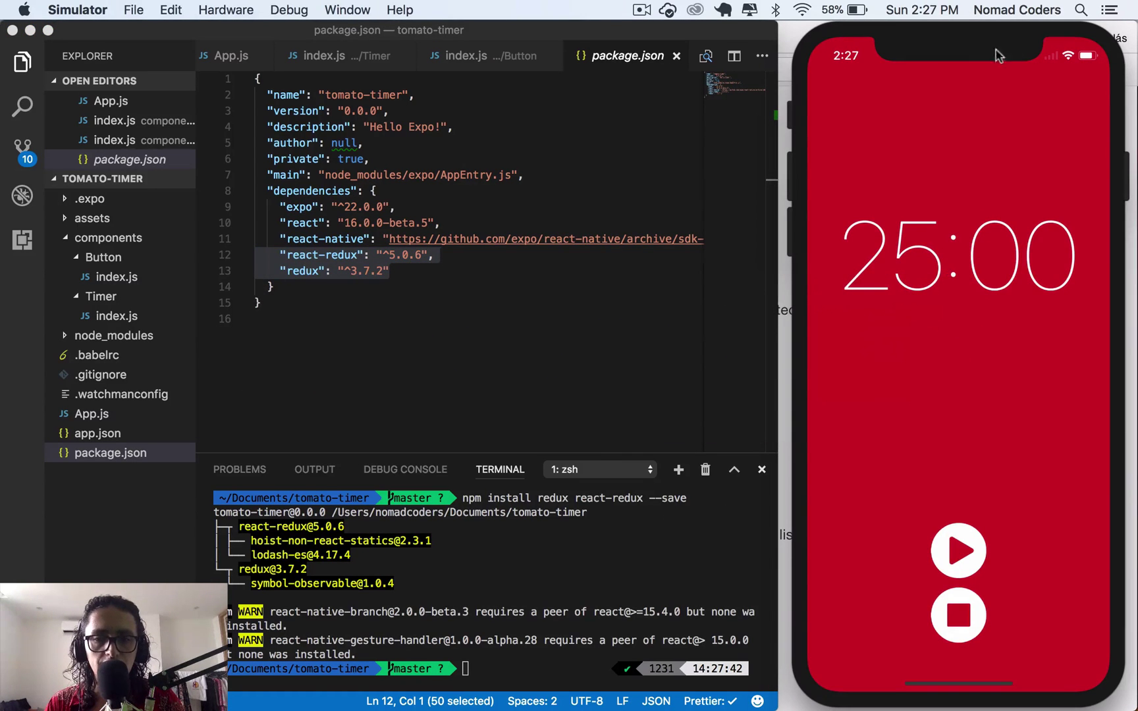